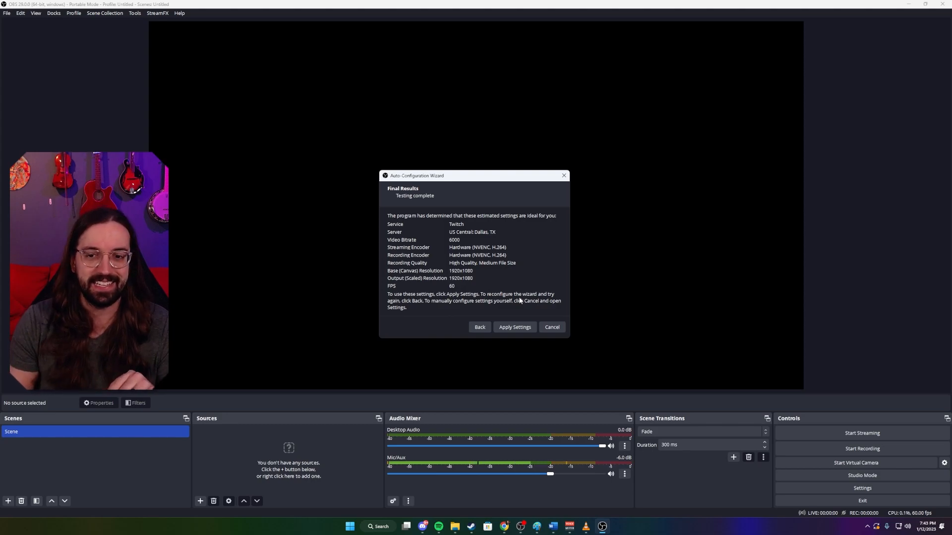
Apply the auto-configuration wizard's settings, then dock the Chat window beside the preview's right edge and widen it.
left_click(515, 328)
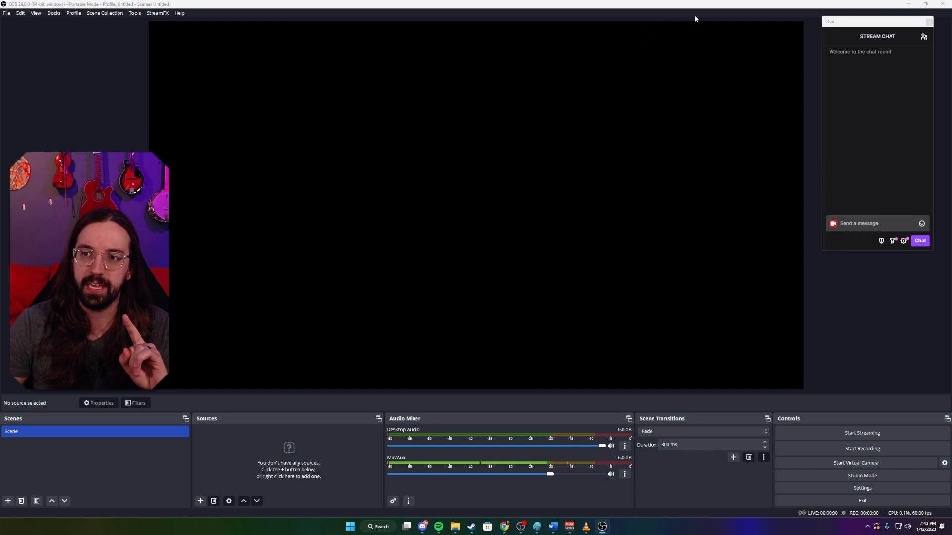
left_click_drag(866, 25, 925, 273)
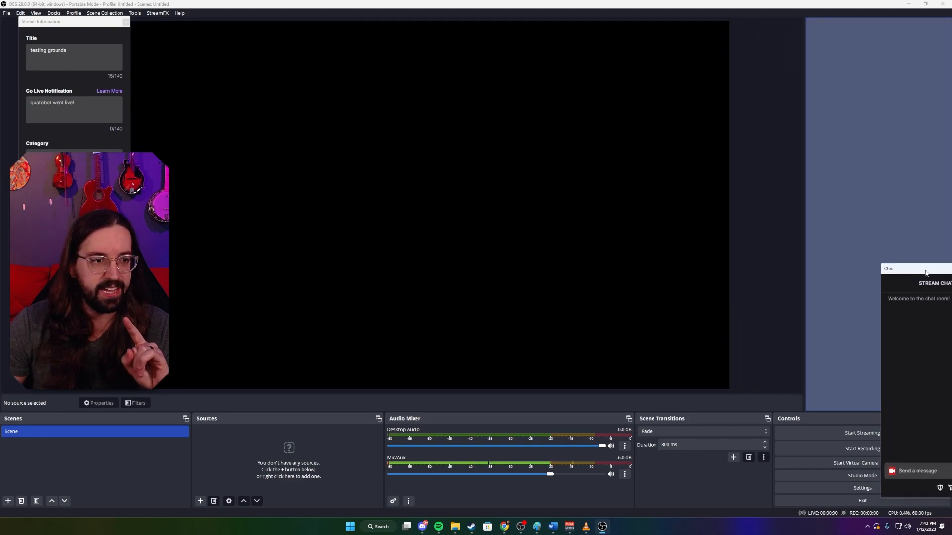
left_click_drag(803, 244, 725, 229)
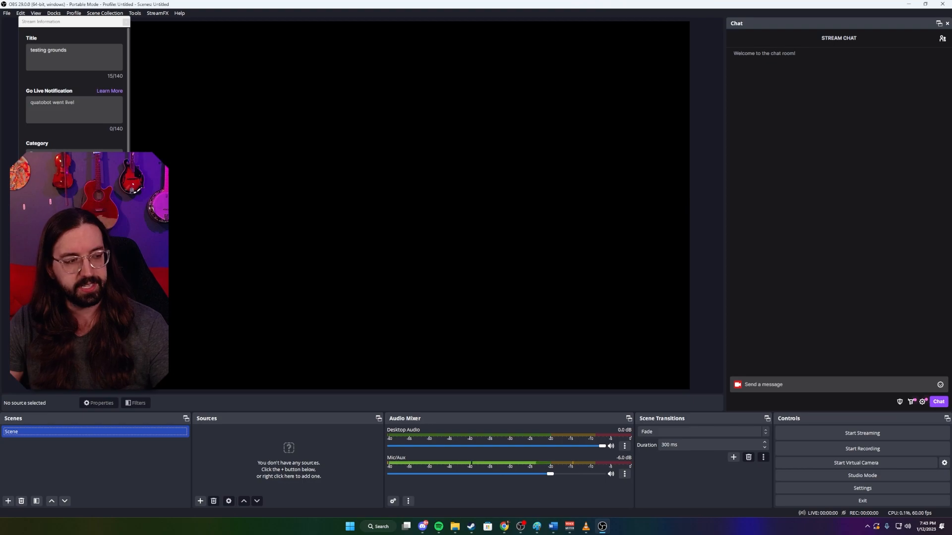
Dock the Stream Information window beside the preview's left edge and adjust the widths of both side docks.
left_click_drag(79, 25, 60, 149)
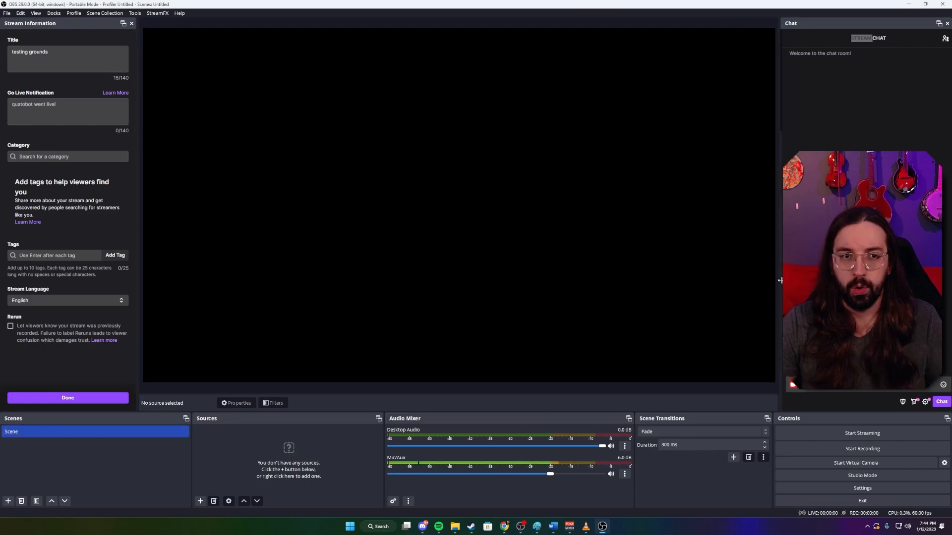
left_click_drag(782, 214, 805, 213)
left_click_drag(137, 110, 149, 130)
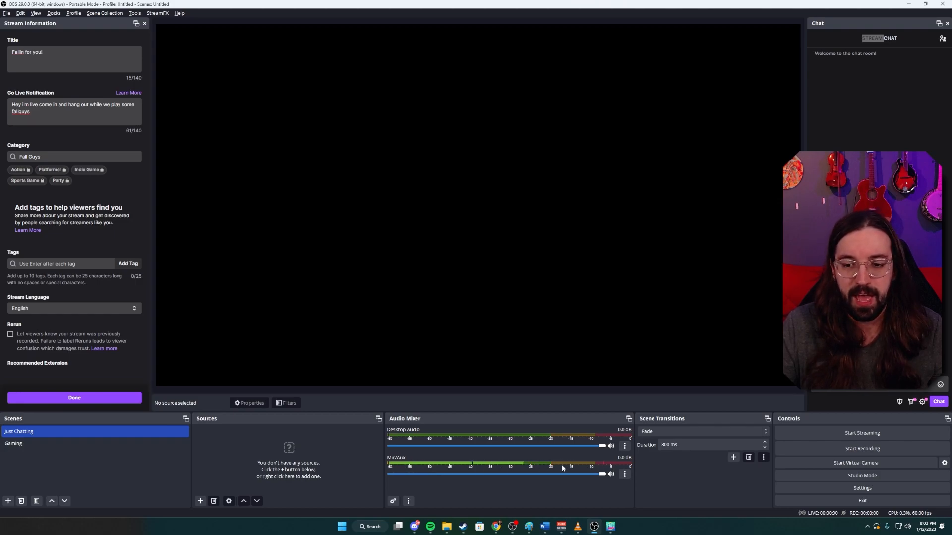
Open the Mic/Aux audio source properties and accept INPUT 1/2 (Volt 276) as the device.
left_click(625, 474)
left_click(650, 458)
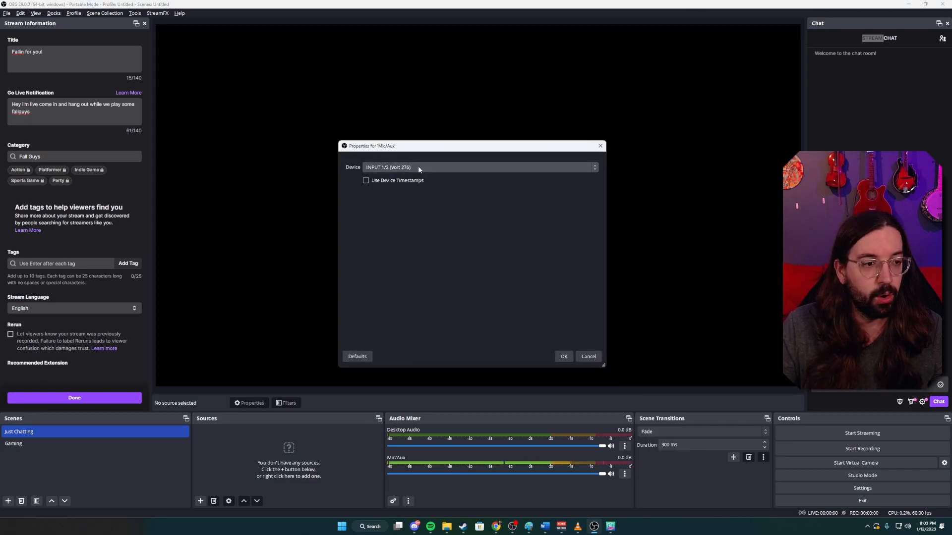
left_click(565, 358)
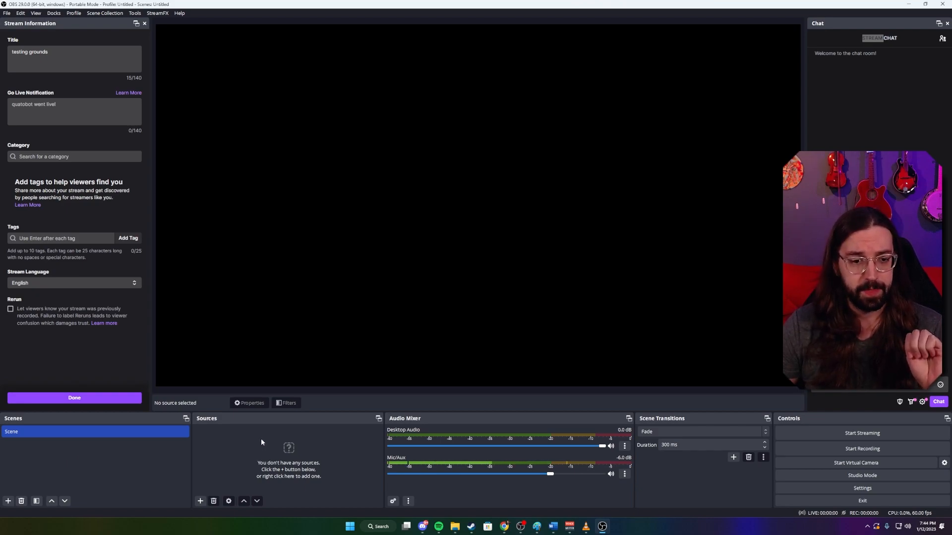
Rename the default scene as Just Chatting.
right_click(63, 434)
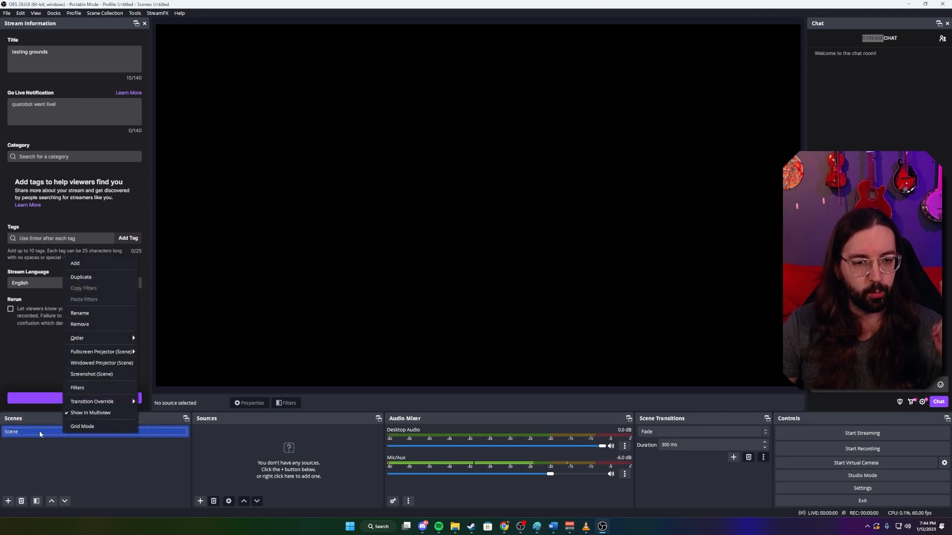
left_click(106, 311)
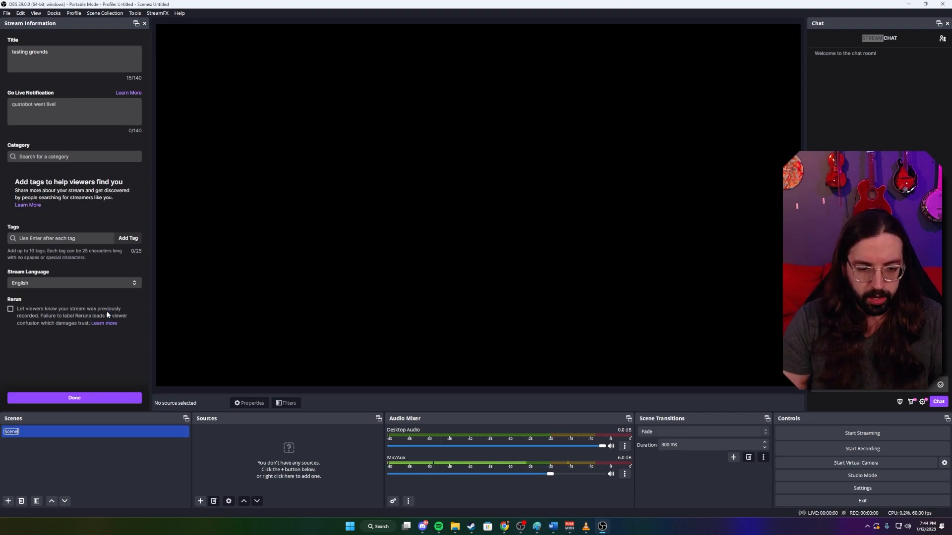
type("Just Chatting")
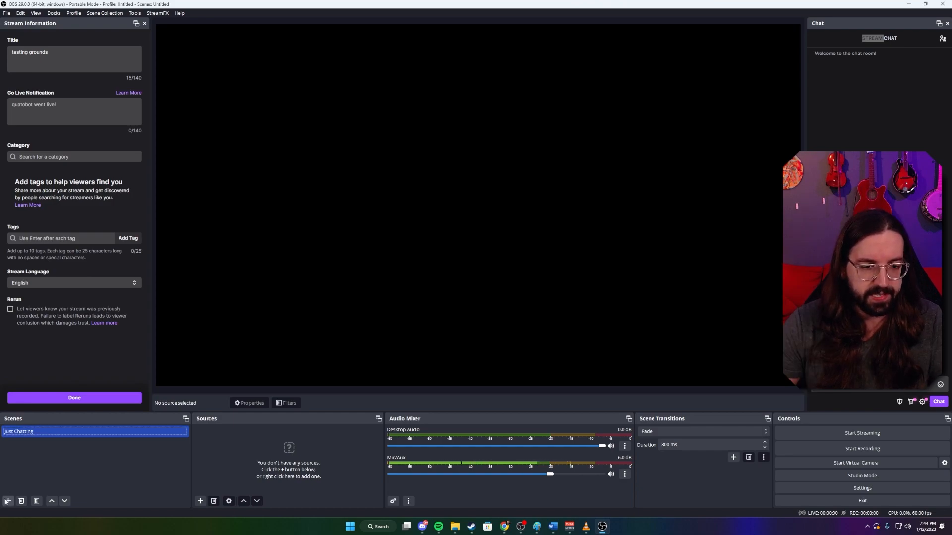
Add a second scene named Gaming and switch back to the Just Chatting scene.
left_click(7, 501)
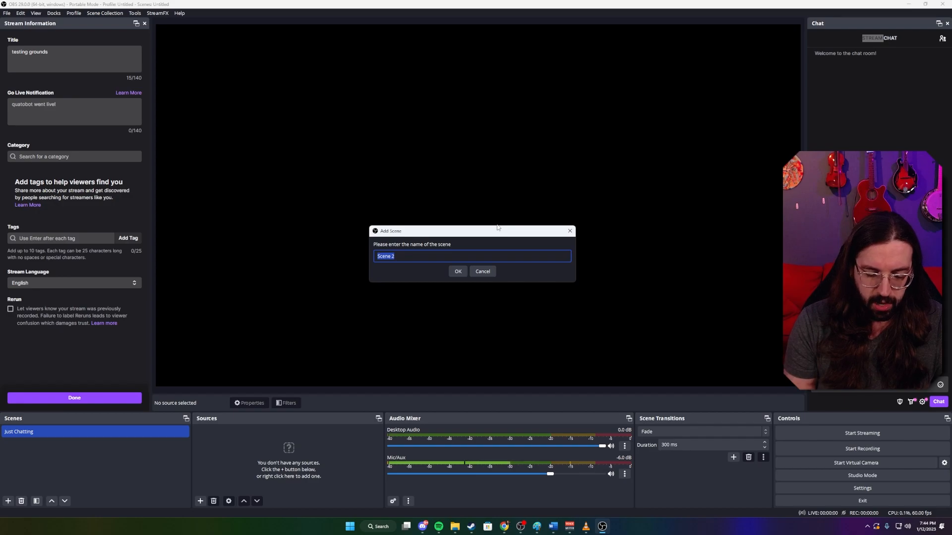
type("Gaming")
key("Return")
left_click(88, 435)
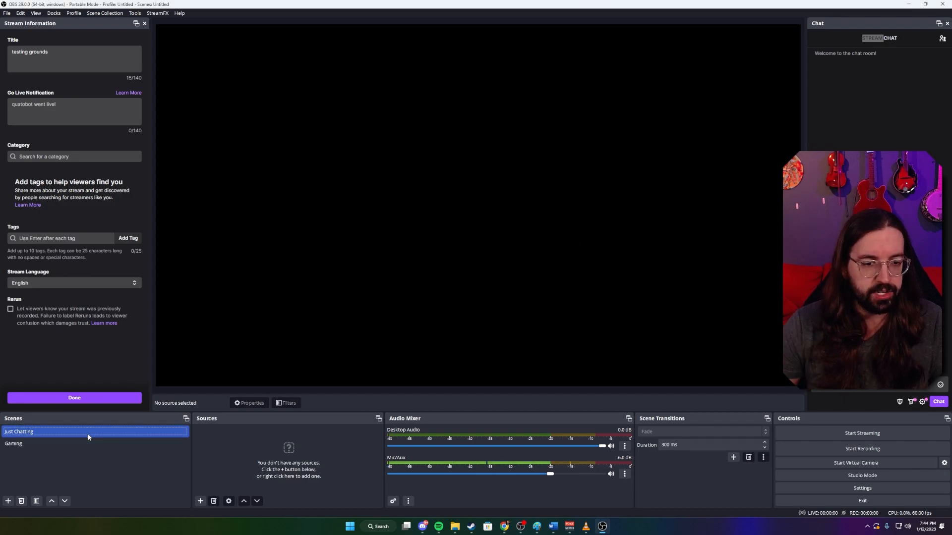
left_click(82, 445)
left_click(84, 432)
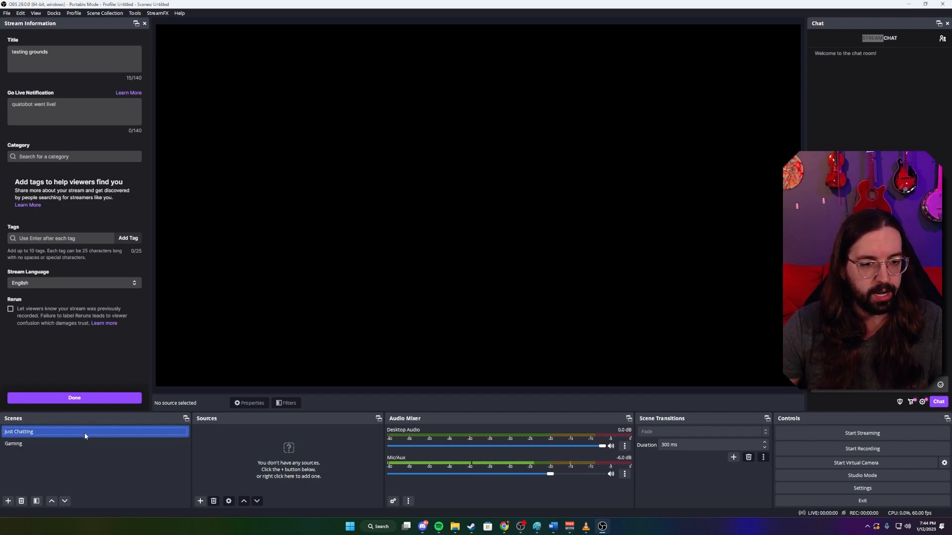
Add a new Video Capture Device source named [C] Camera to the Just Chatting scene.
right_click(281, 437)
mouse_move(307, 443)
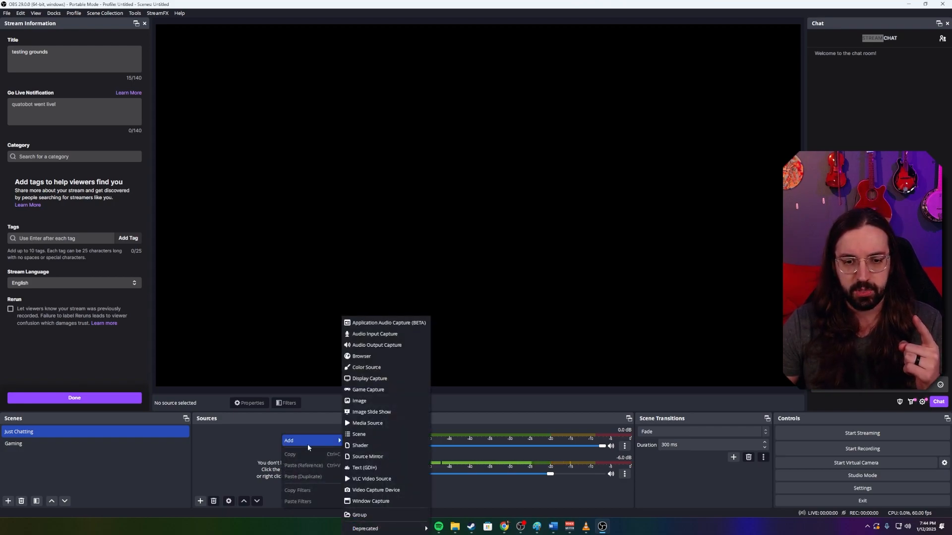
left_click(378, 489)
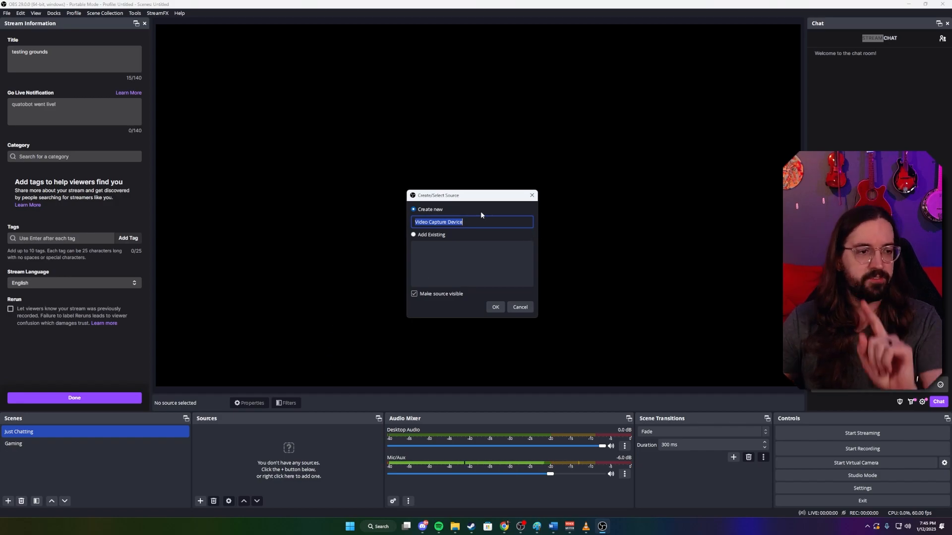
type("[A")
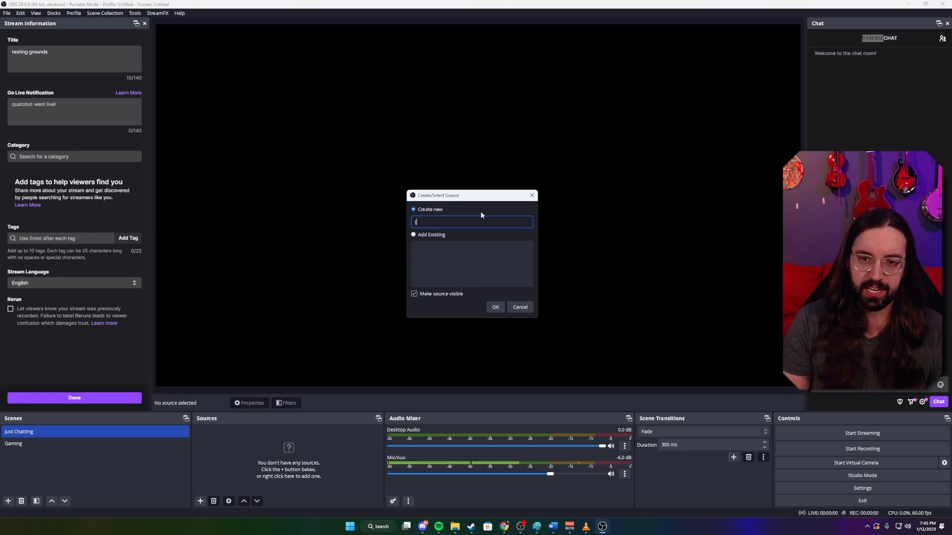
key("BackSpace")
key("BackSpace")
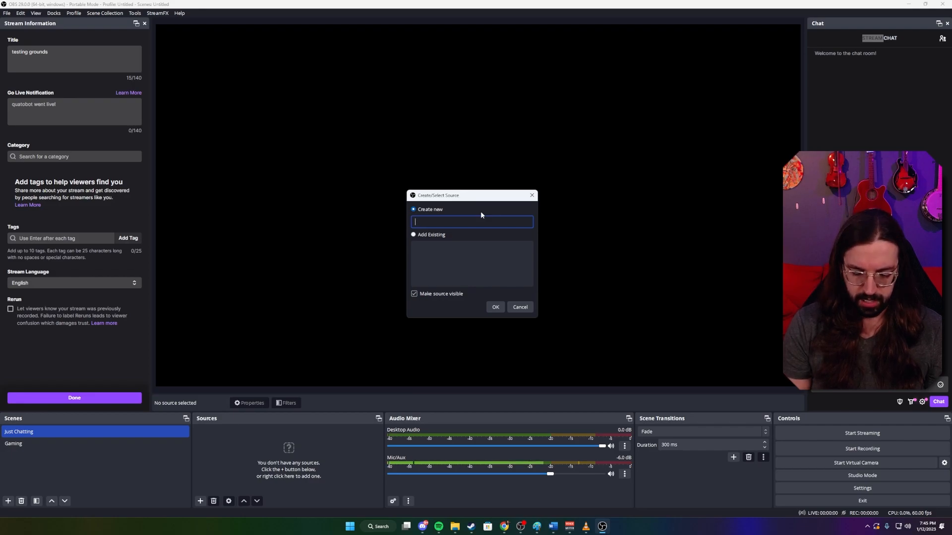
type("[C] Camera")
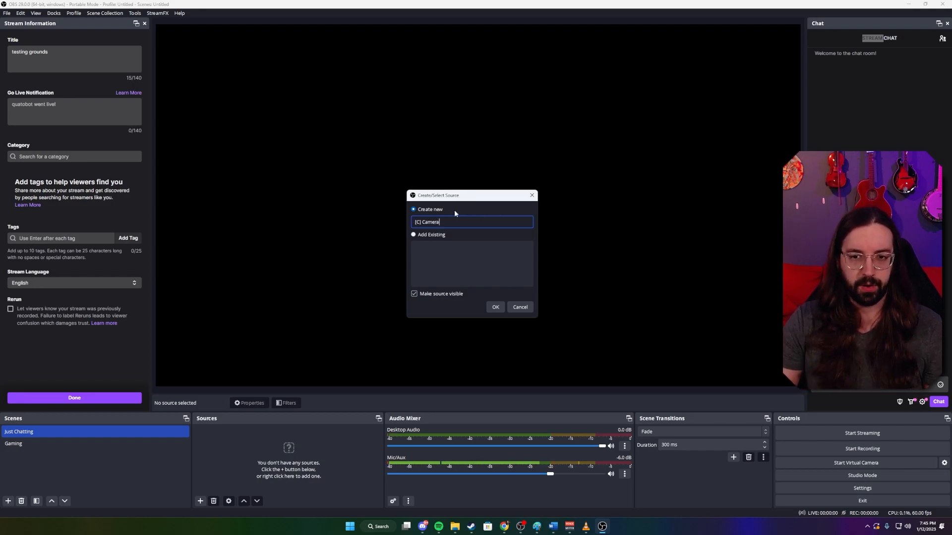
left_click(498, 308)
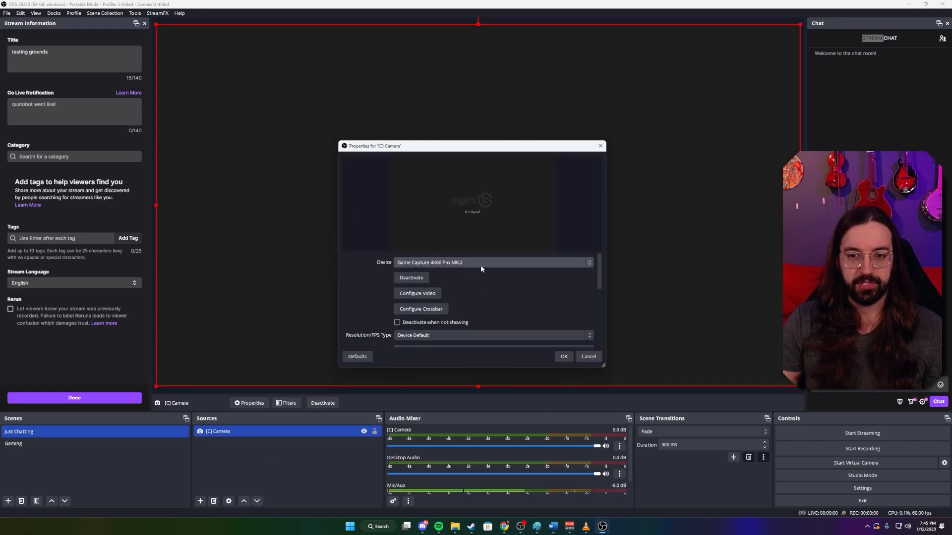
Set the [C] Camera device to c922 Pro Stream Webcam with a custom resolution of 1920x1080.
left_click(452, 264)
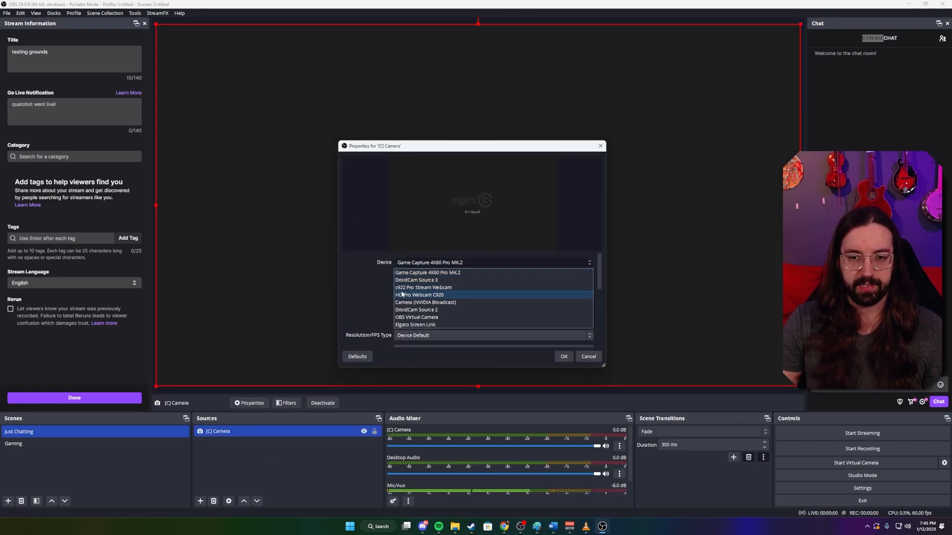
left_click(453, 296)
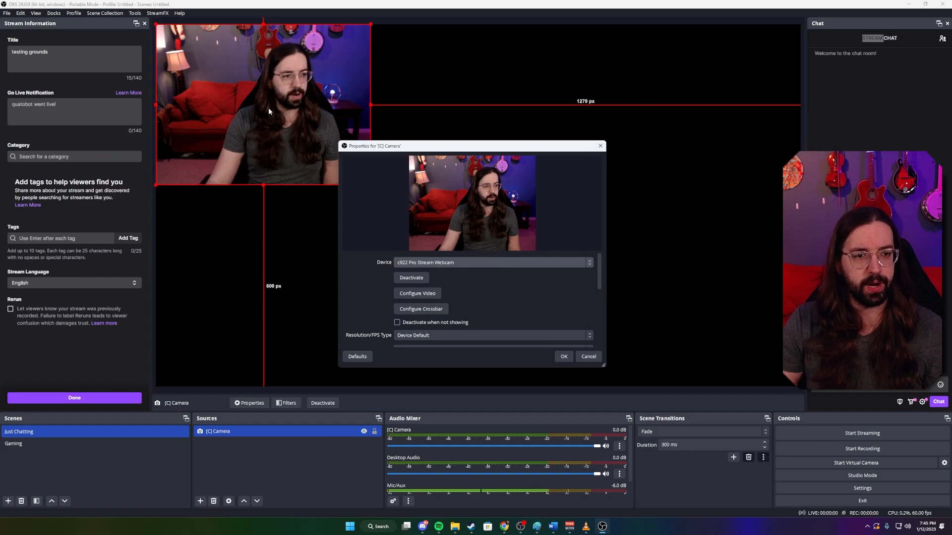
scroll(532, 291, "down", 2)
left_click(436, 290)
left_click(421, 307)
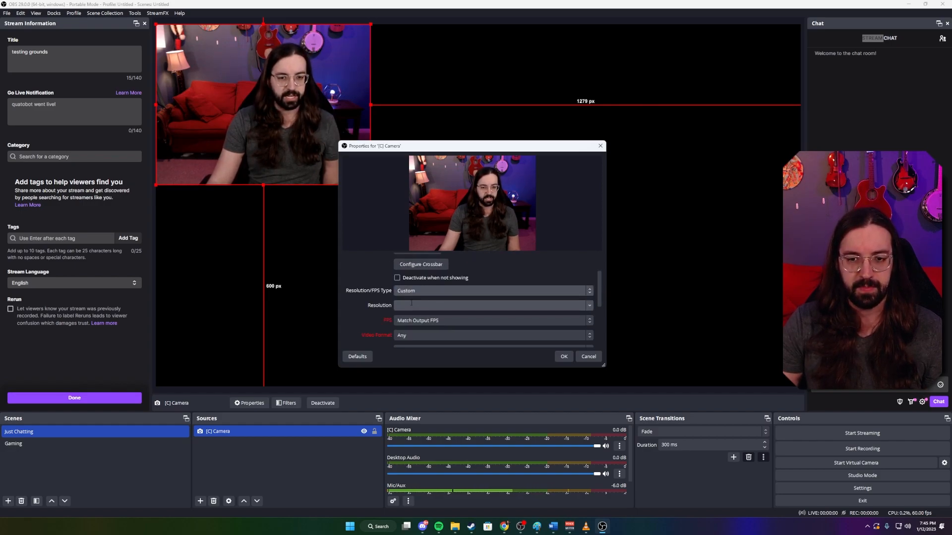
type("1920x1080920")
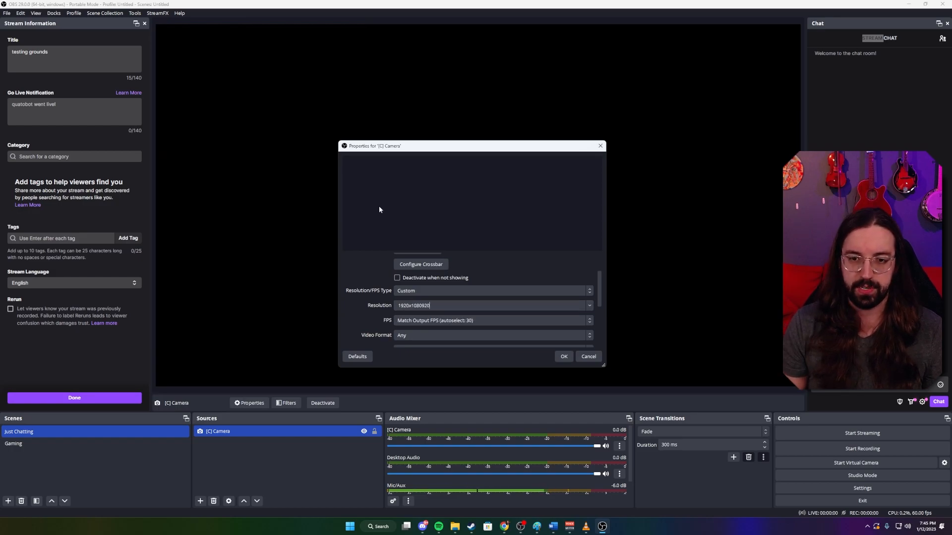
key("BackSpace")
key("BackSpace")
key("BackSpace")
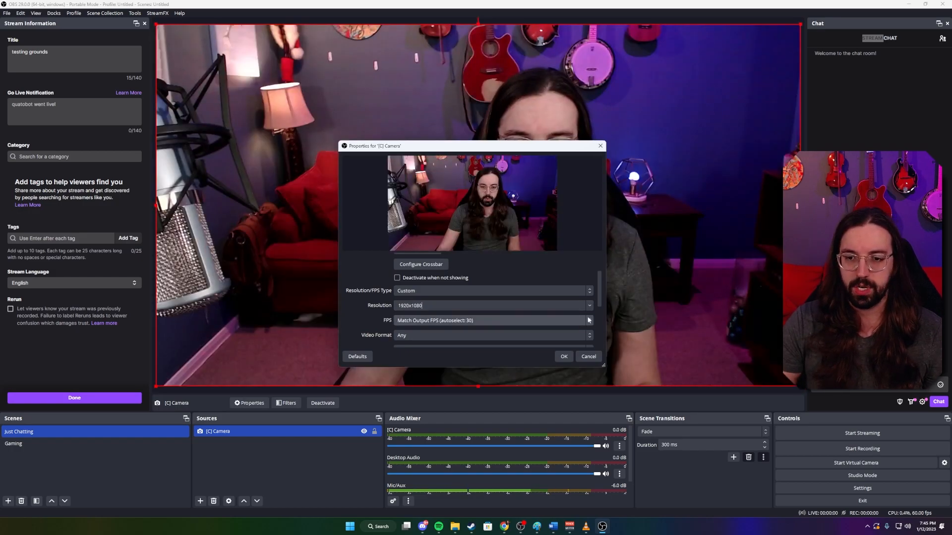
left_click(565, 356)
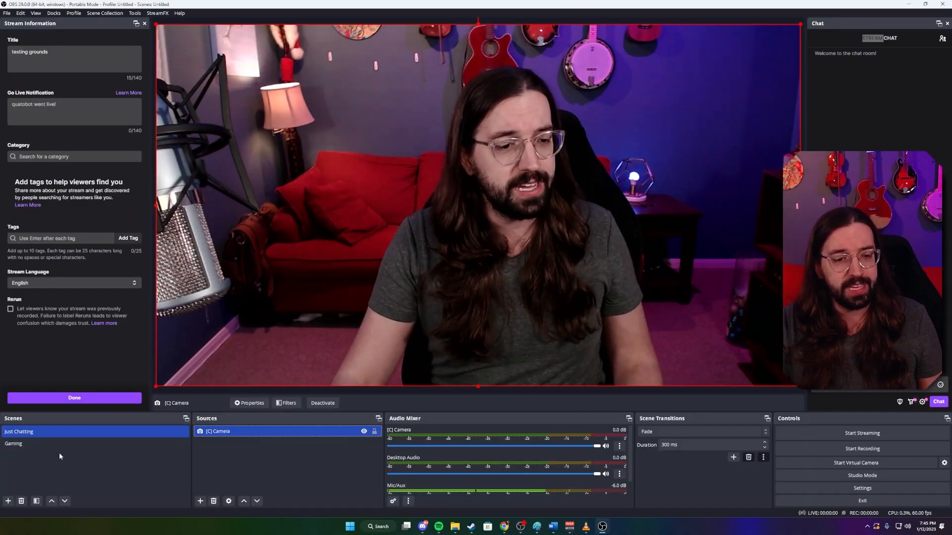
Add the existing [C] Camera video capture source to the Gaming scene.
left_click(59, 443)
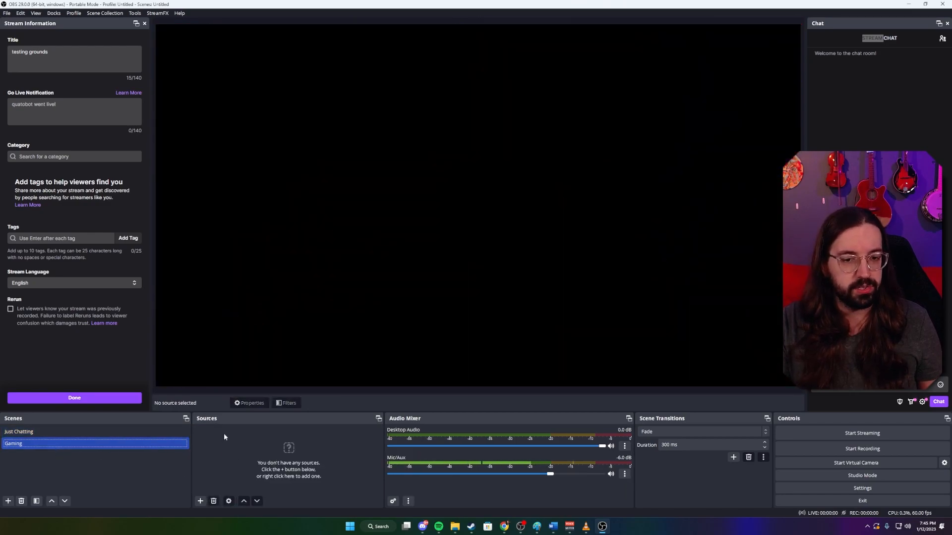
left_click(200, 502)
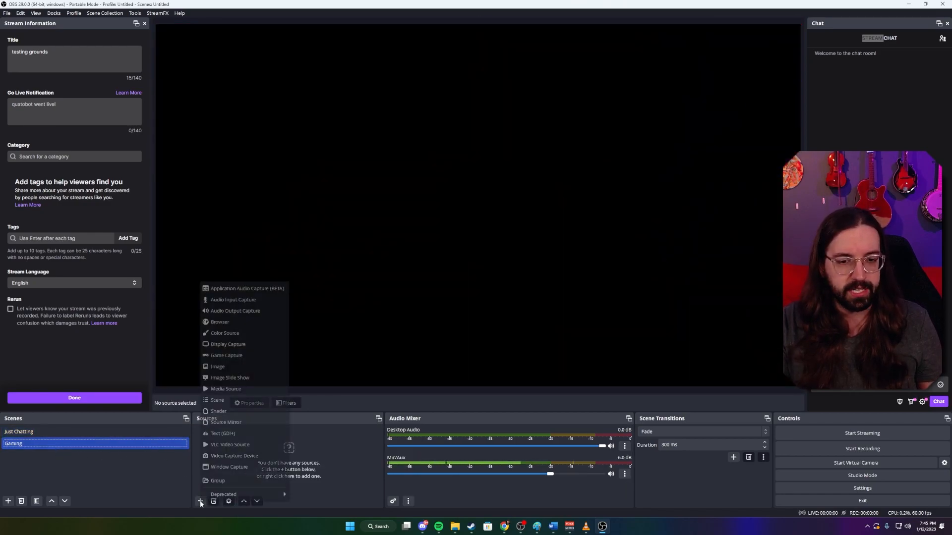
left_click(228, 456)
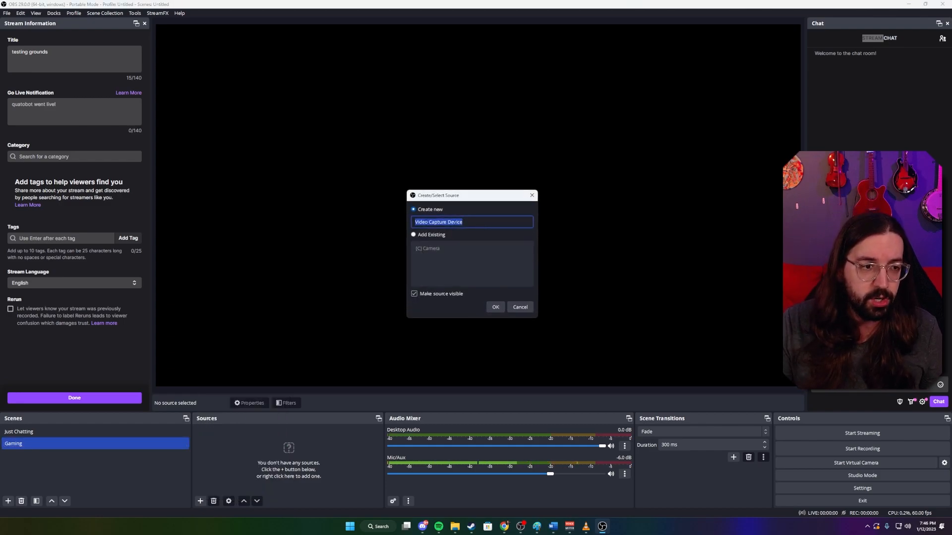
left_click(412, 234)
left_click(446, 248)
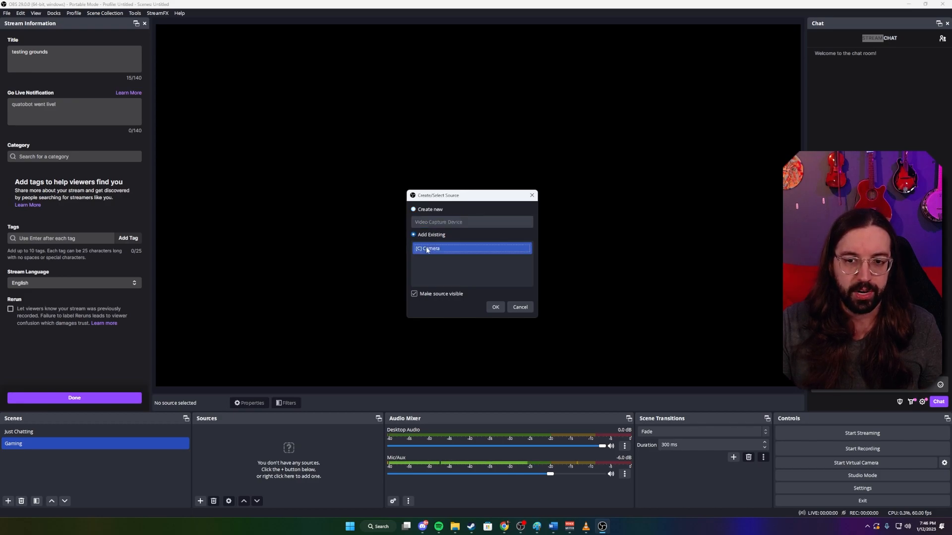
left_click(495, 307)
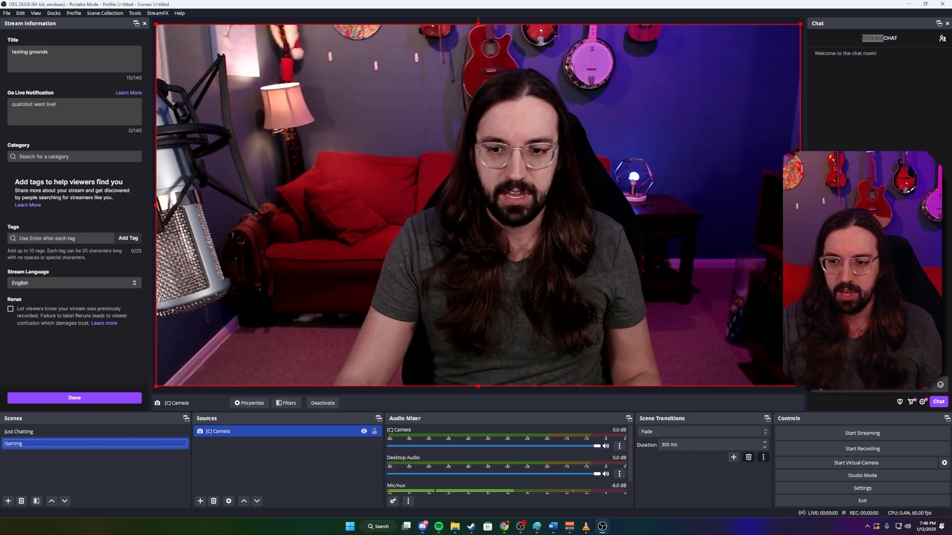
Shrink and side-crop the Gaming scene's camera to about 367 by 344 px and place it about 22 px from the canvas's left edge.
left_click_drag(799, 386, 361, 140)
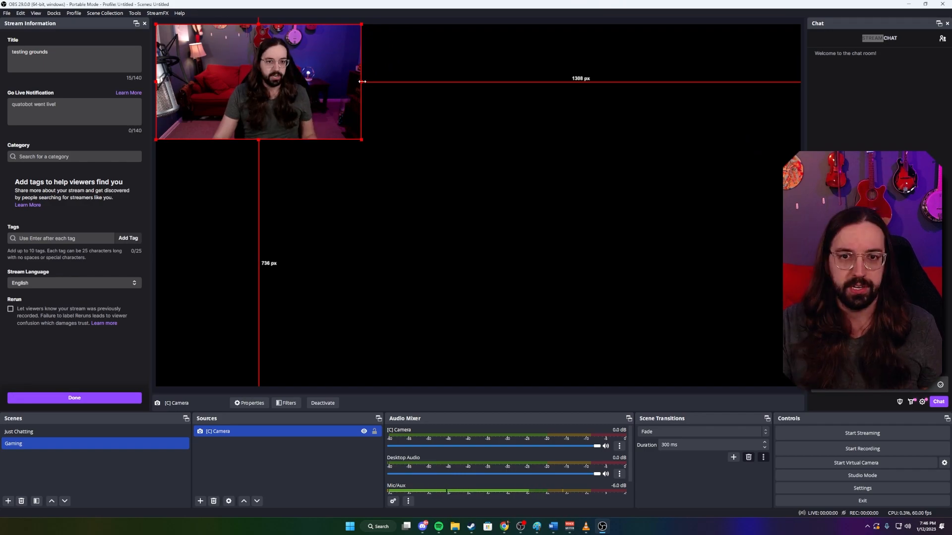
left_click_drag(361, 81, 212, 89)
left_click_drag(287, 88, 238, 203)
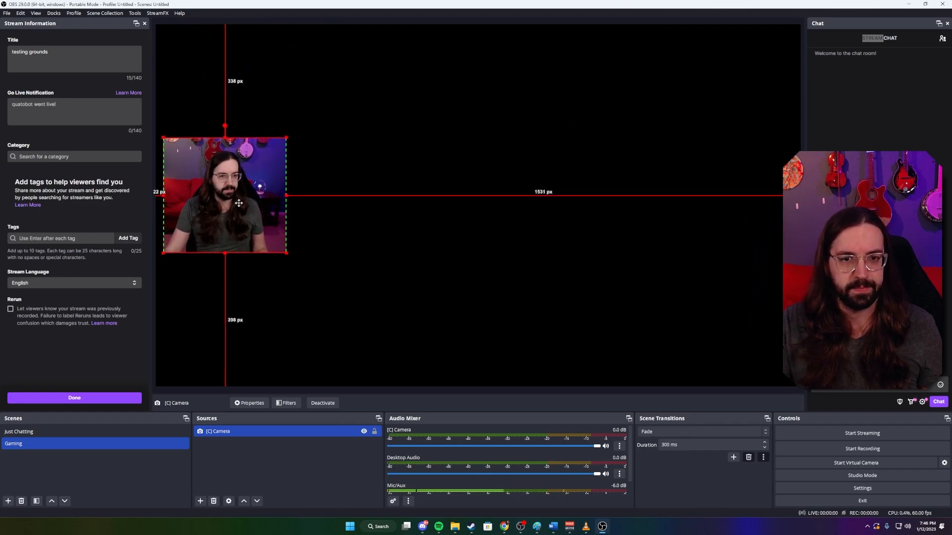
Add a new Game Capture source to the Gaming scene with its mode set to Capture any fullscreen application.
left_click(200, 501)
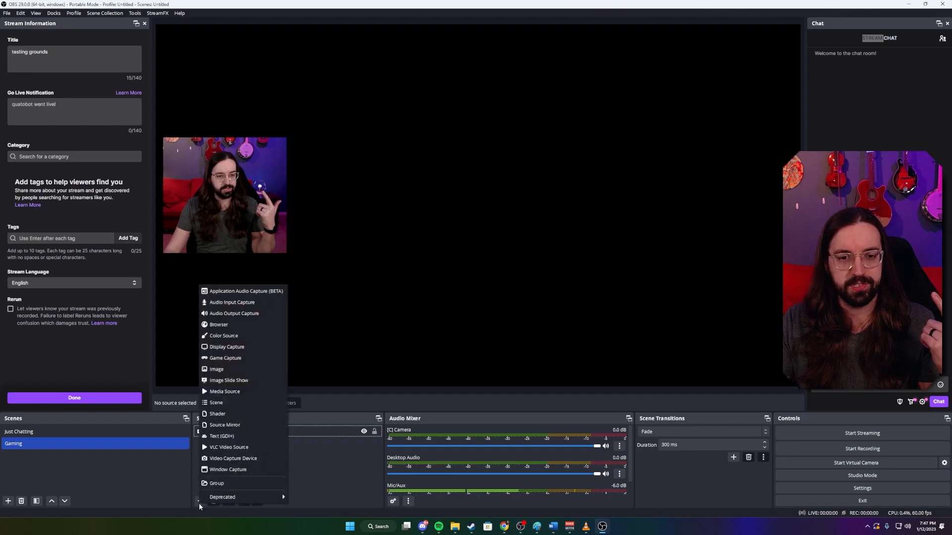
left_click(232, 360)
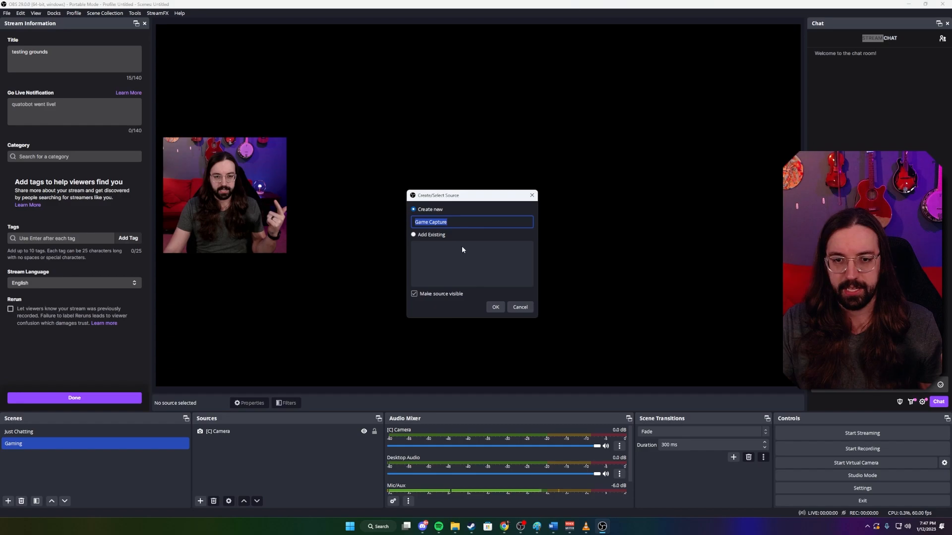
left_click(495, 308)
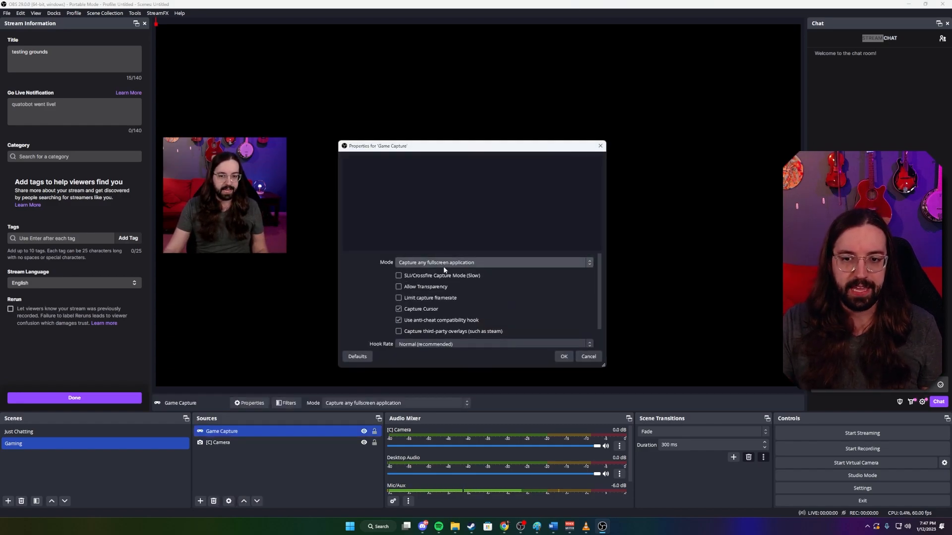
left_click(481, 264)
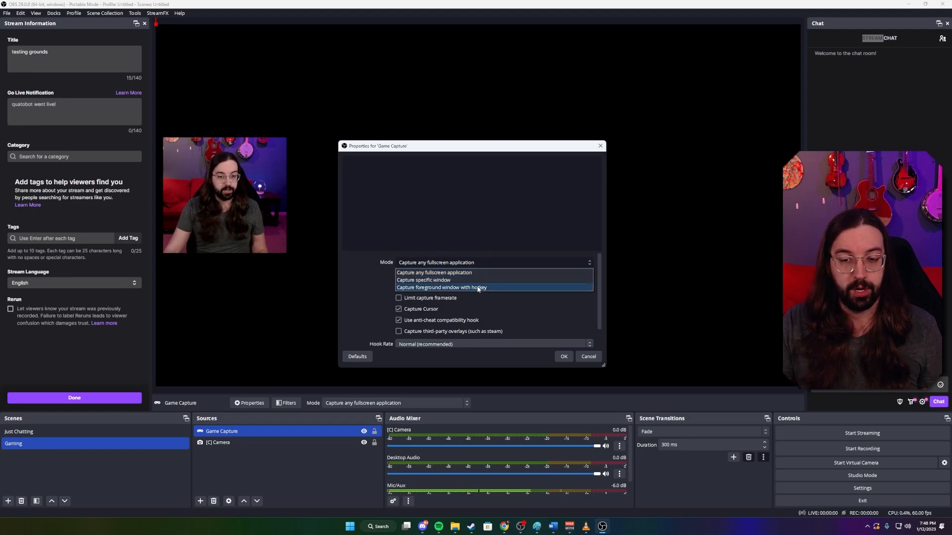
left_click(416, 274)
scroll(484, 281, "down", 1)
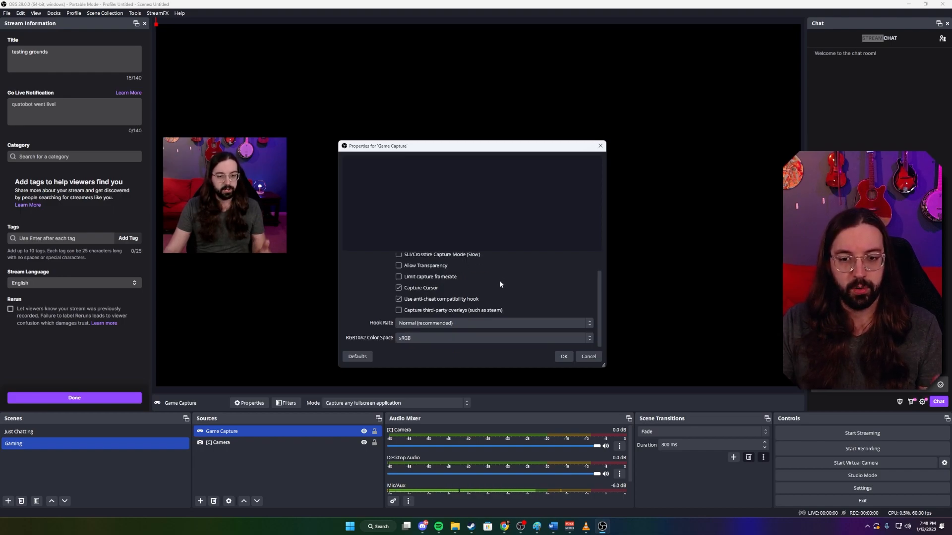
left_click(564, 356)
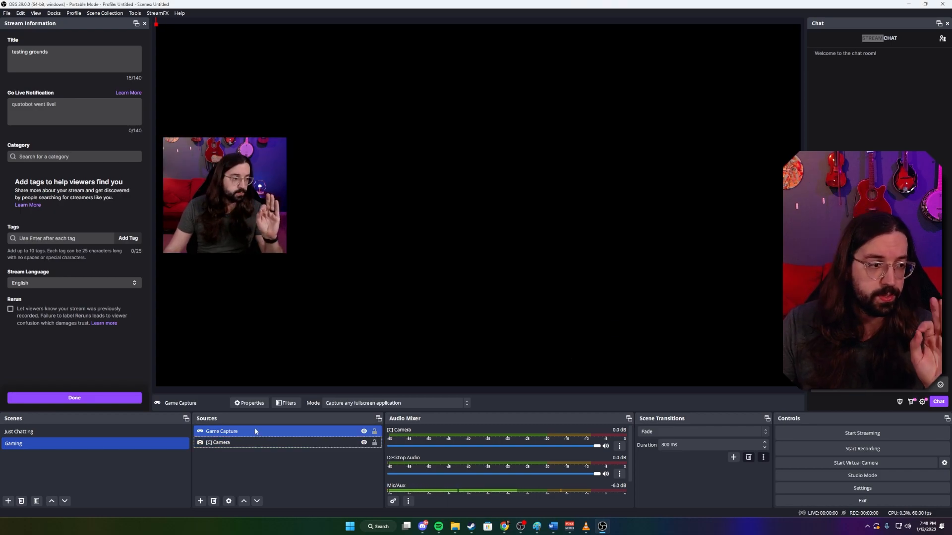
Move the Game Capture source below [C] Camera in the Gaming scene's source order.
left_click(246, 442, "ctrl")
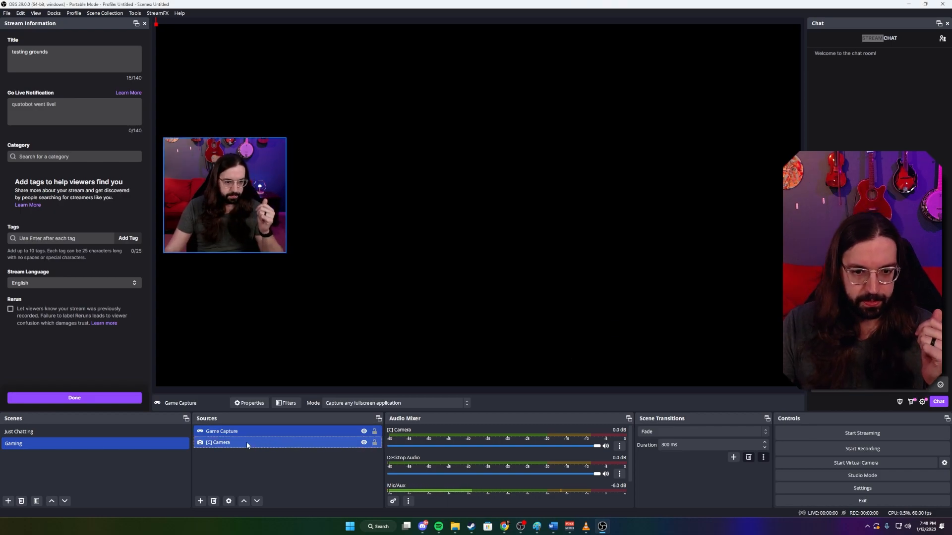
left_click(232, 442, "ctrl")
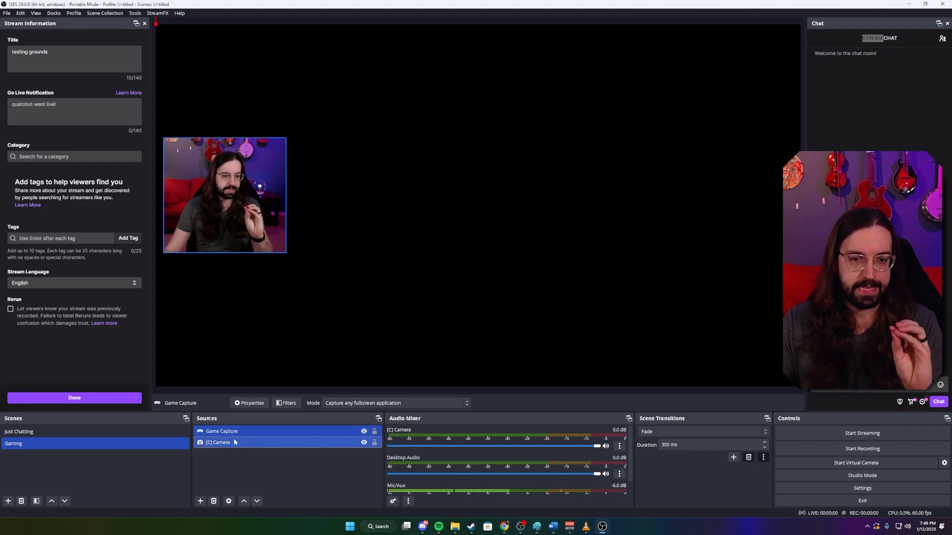
left_click(246, 432)
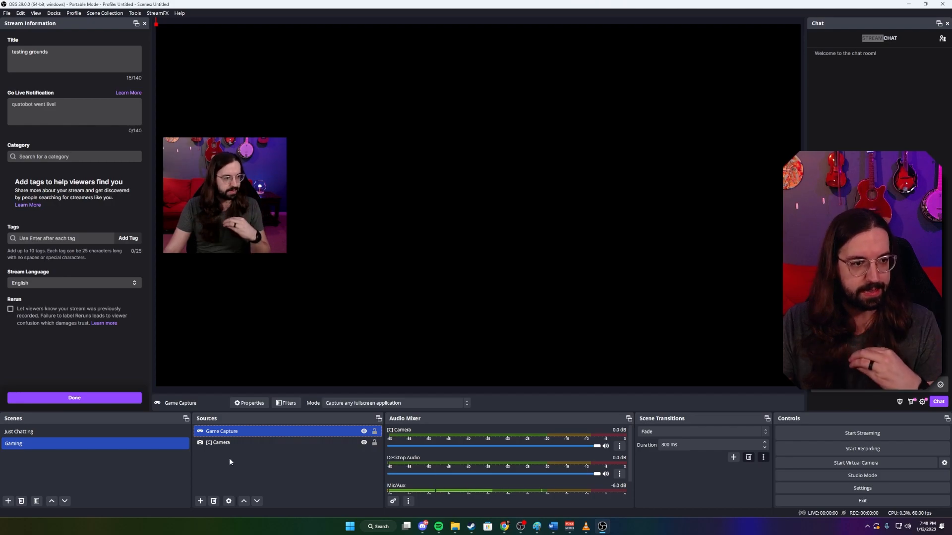
left_click(261, 502)
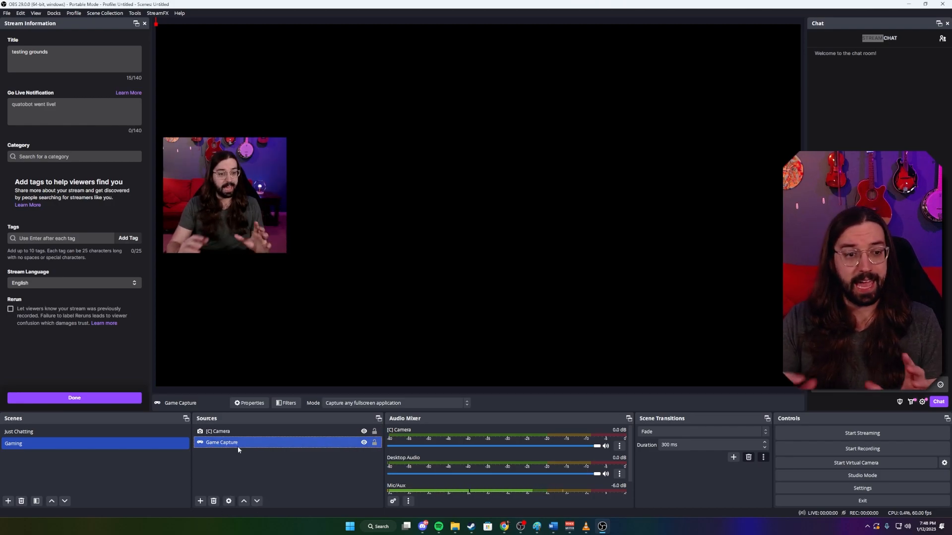
With the game running, switch to the Just Chatting scene and back to Gaming to check both scenes' previews.
key("super")
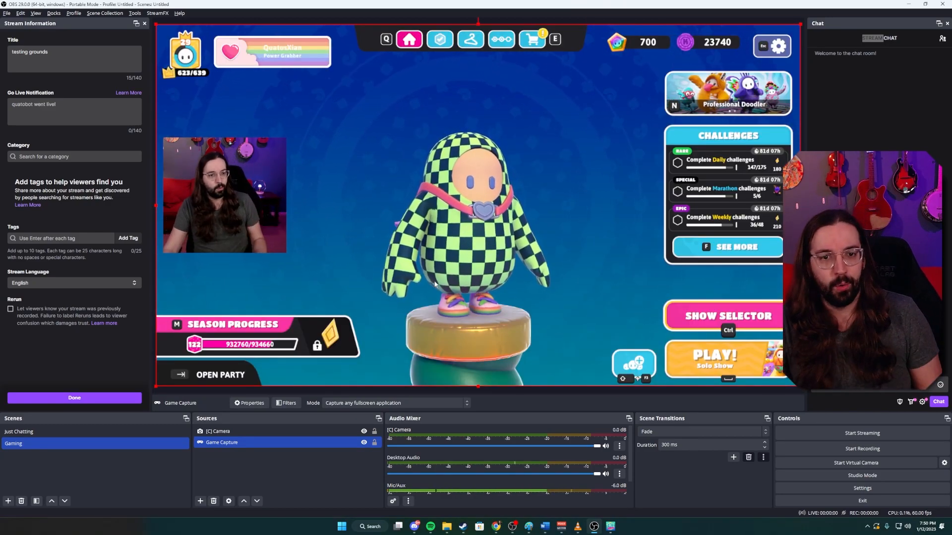
left_click(106, 433)
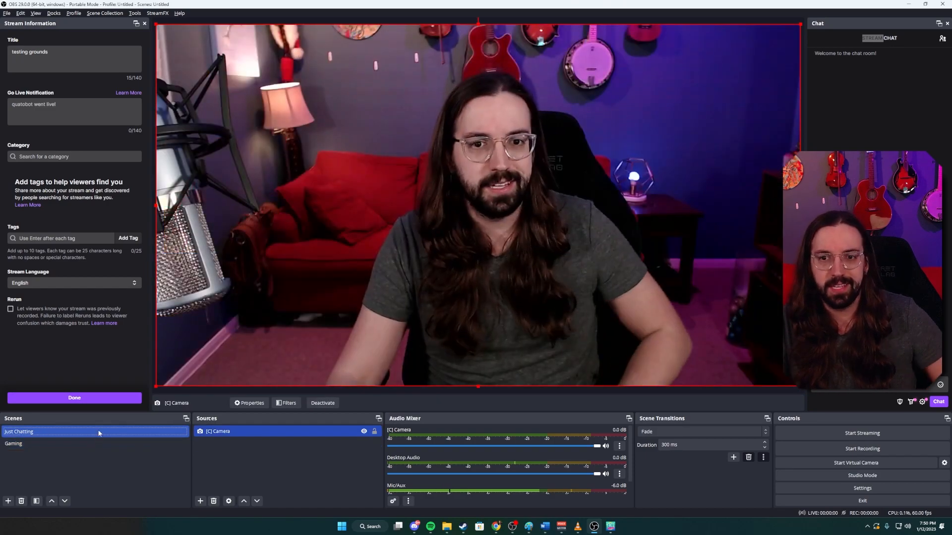
left_click(77, 444)
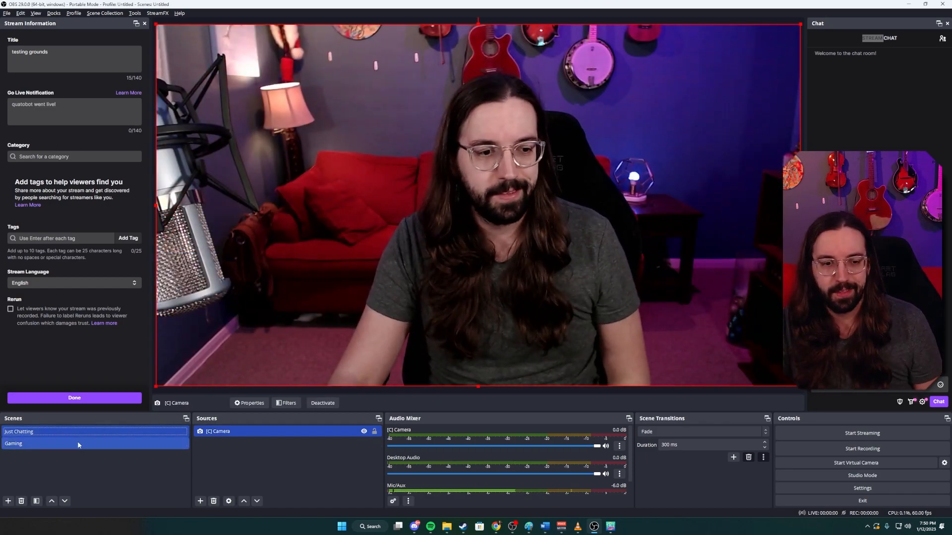
left_click(71, 445)
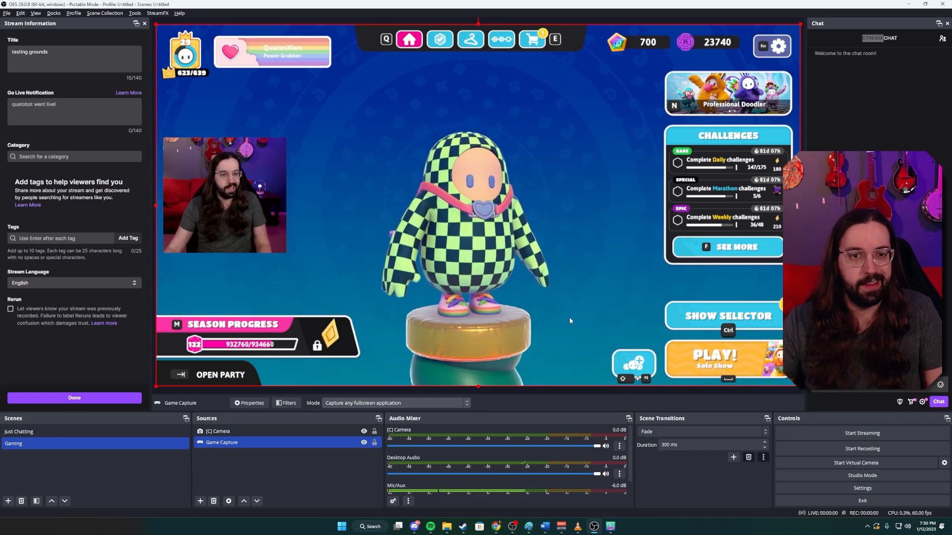
Clear the stream title and re-enter it as "testing grounds".
left_click(110, 66)
key("ctrl+a")
key("BackSpace")
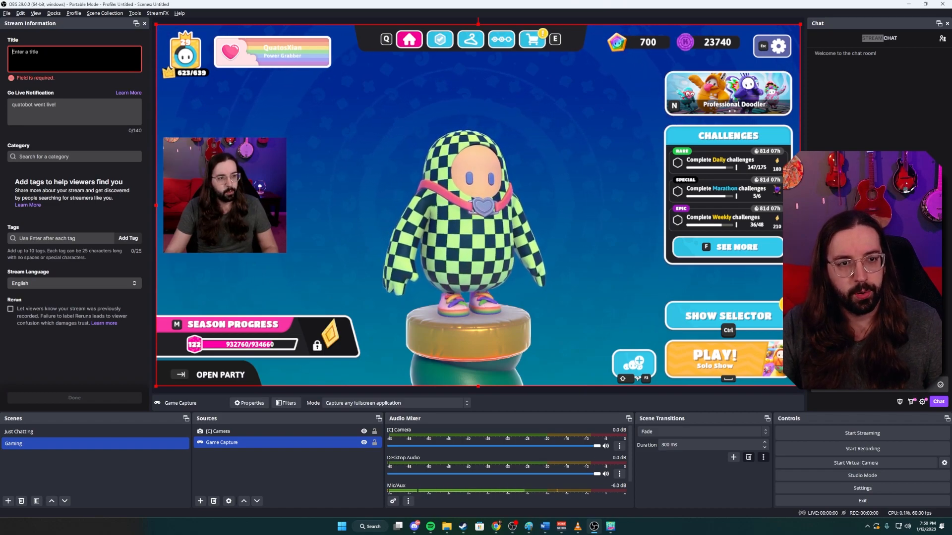
type("testing grounds")
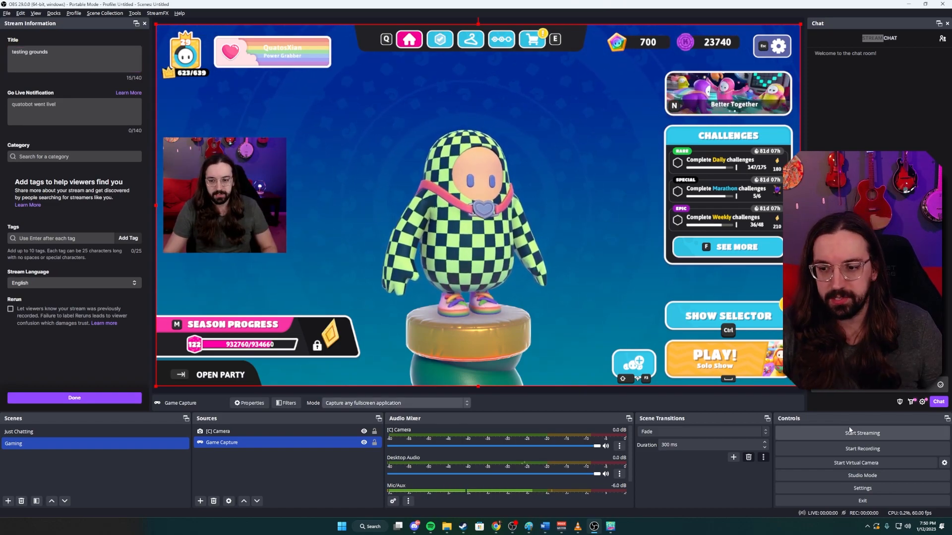